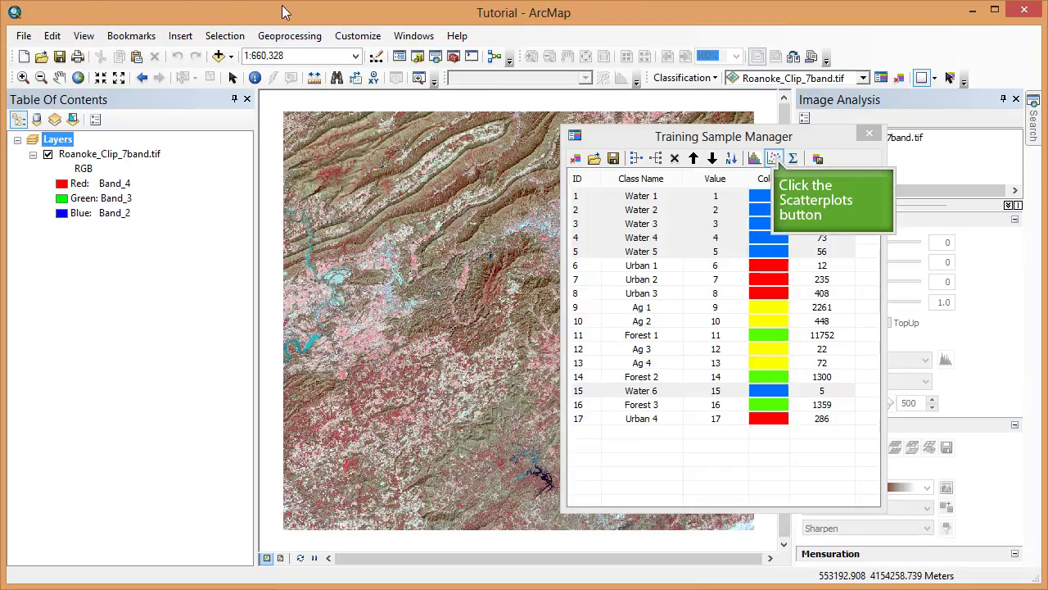
- Show the training-sample scatterplots and widen the panel to see band-against-band plots
click(774, 159)
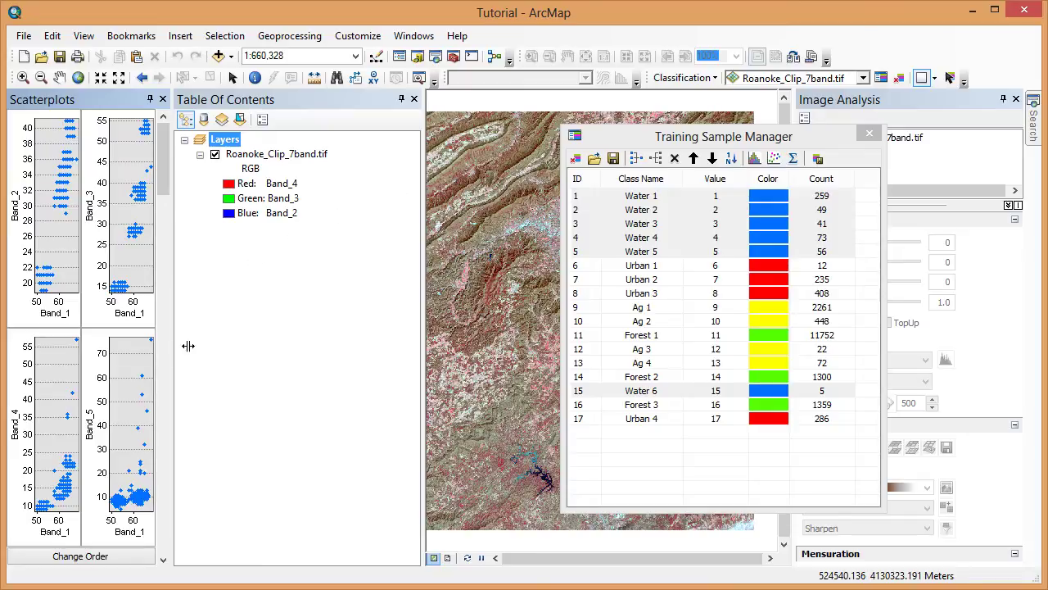
drag(176, 423, 339, 233)
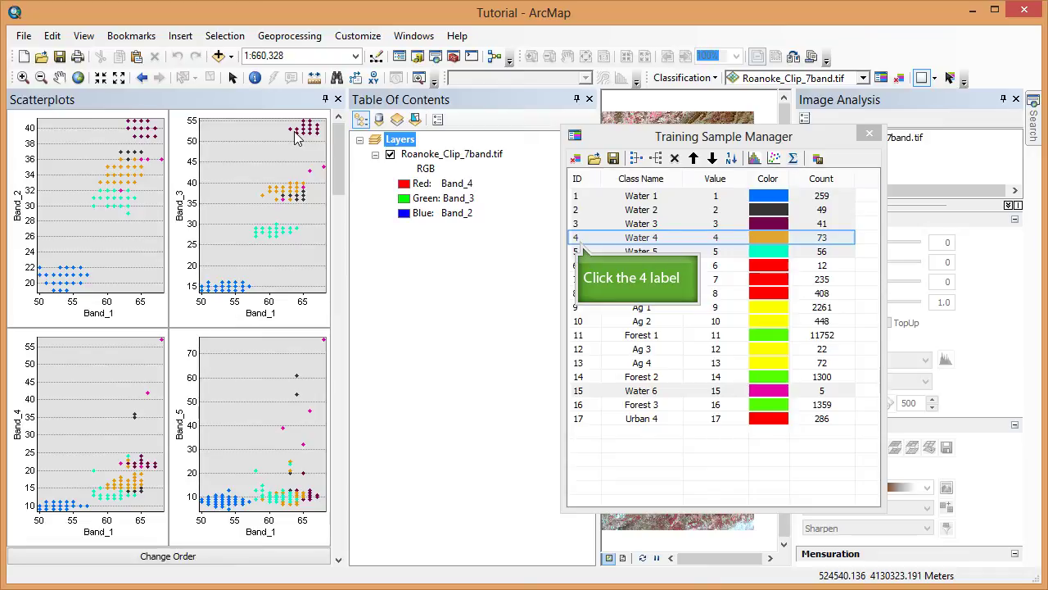
- Merge the Water 4, Water 2 and Water 3 samples into a single Water 2 class
click(576, 238)
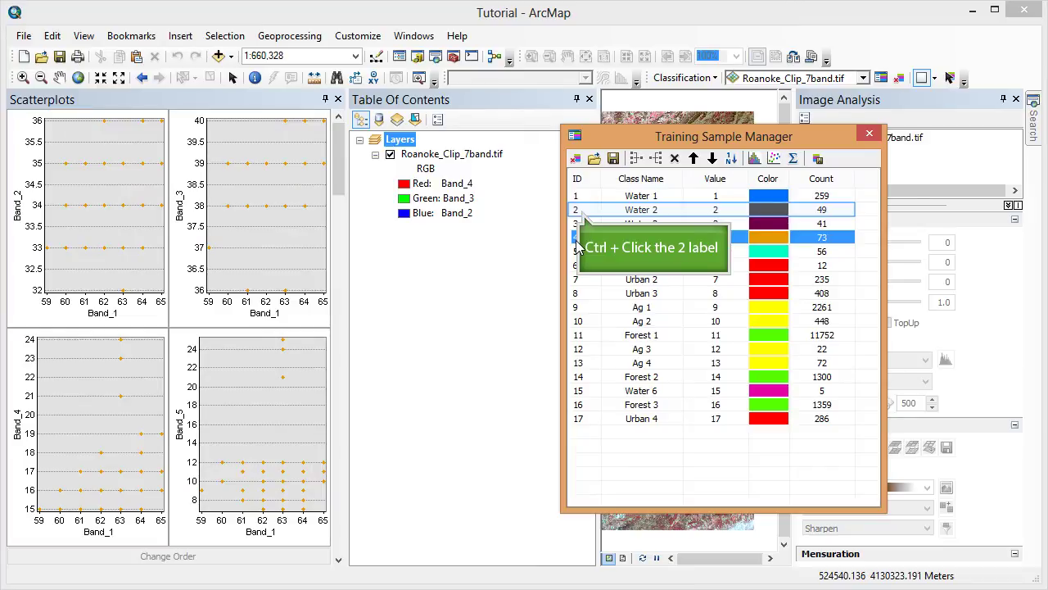
ctrl+click(577, 210)
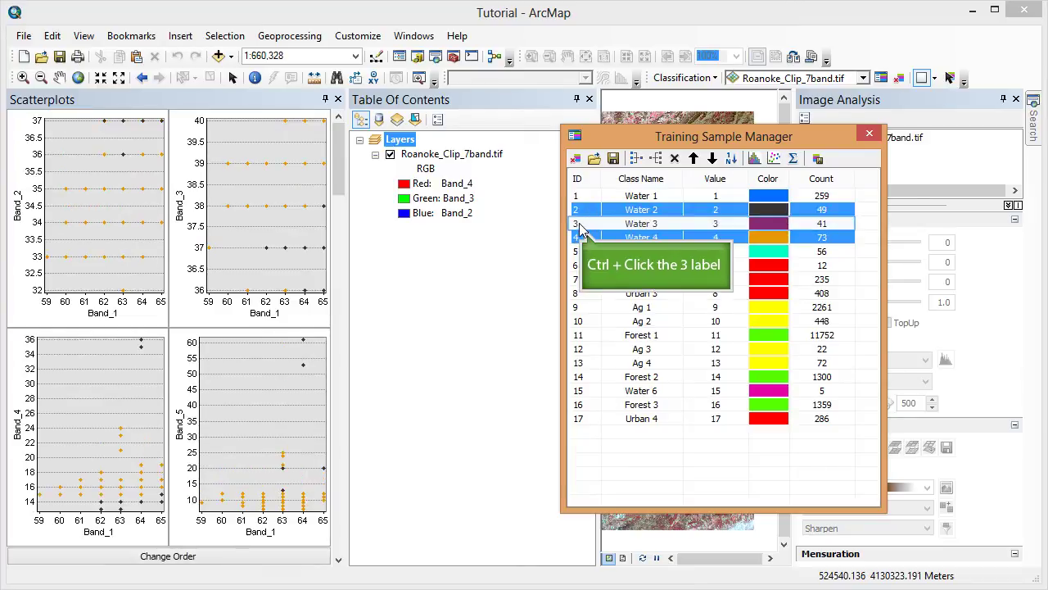
ctrl+click(578, 225)
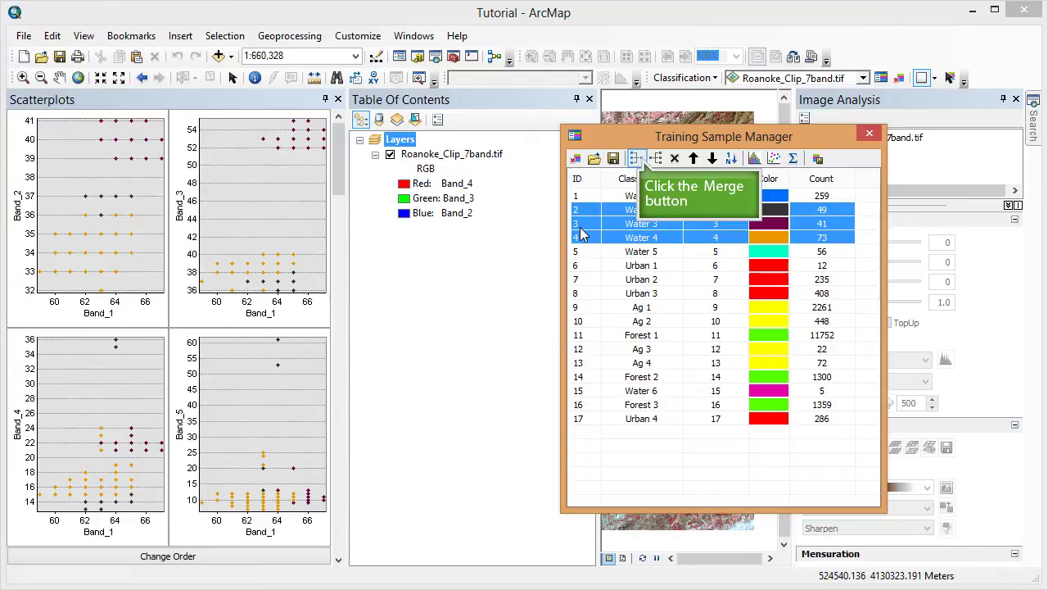
click(636, 158)
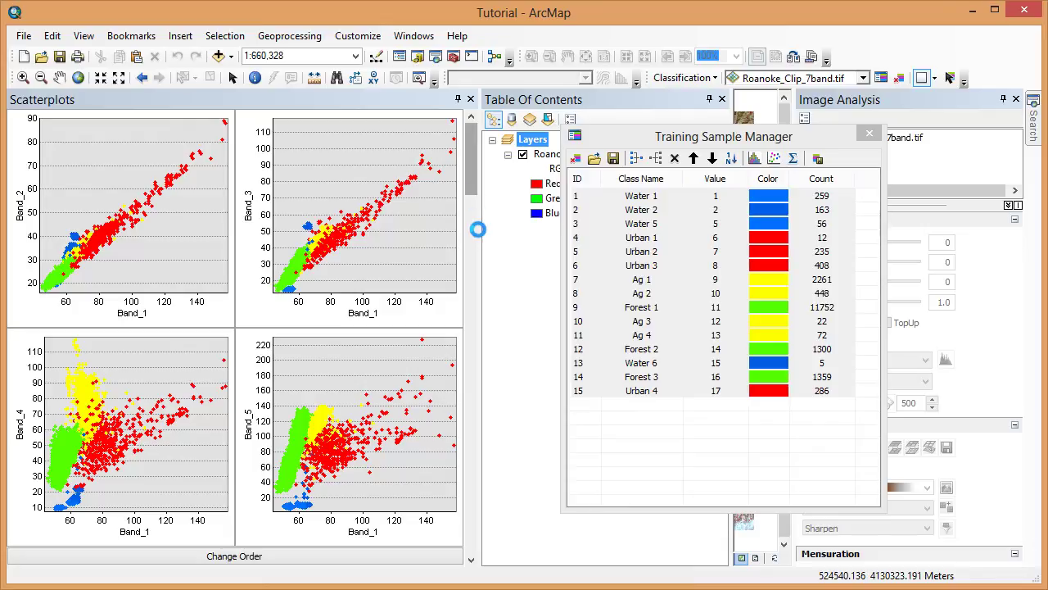
- Scroll through the scatterplots to compare water, urban, agriculture and forest clusters across band combinations
drag(478, 230, 472, 416)
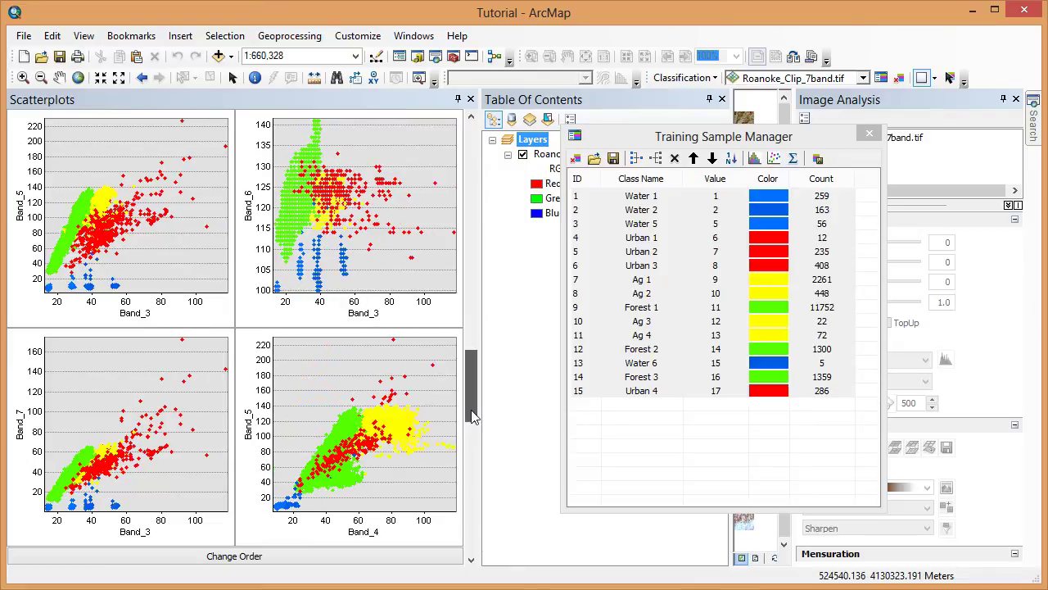
drag(473, 416, 464, 403)
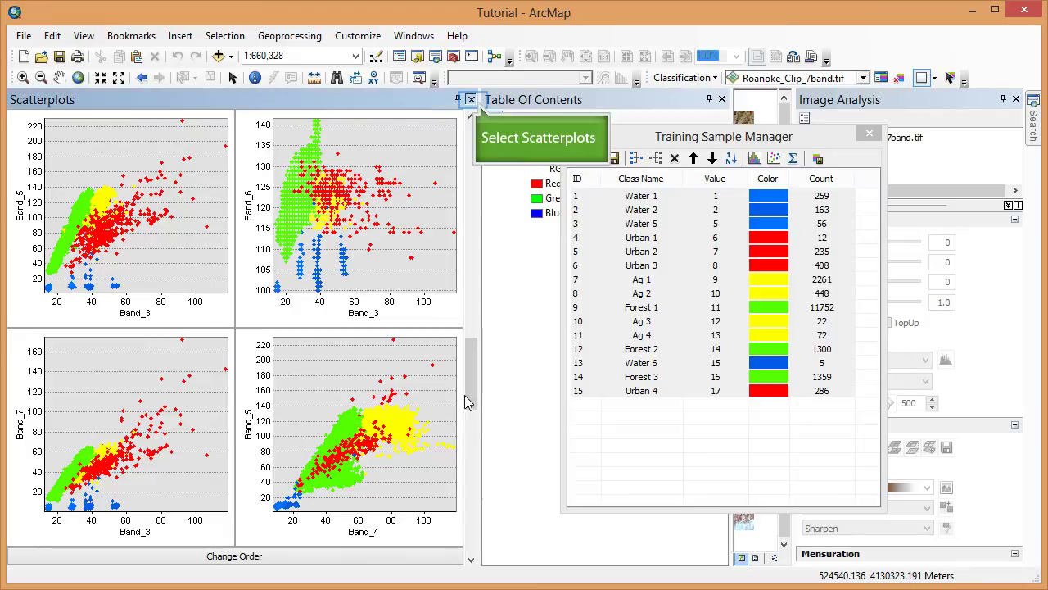
- Swap the scatterplots for a widened Statistics panel and scroll through each sample's band statistics and covariance
click(472, 100)
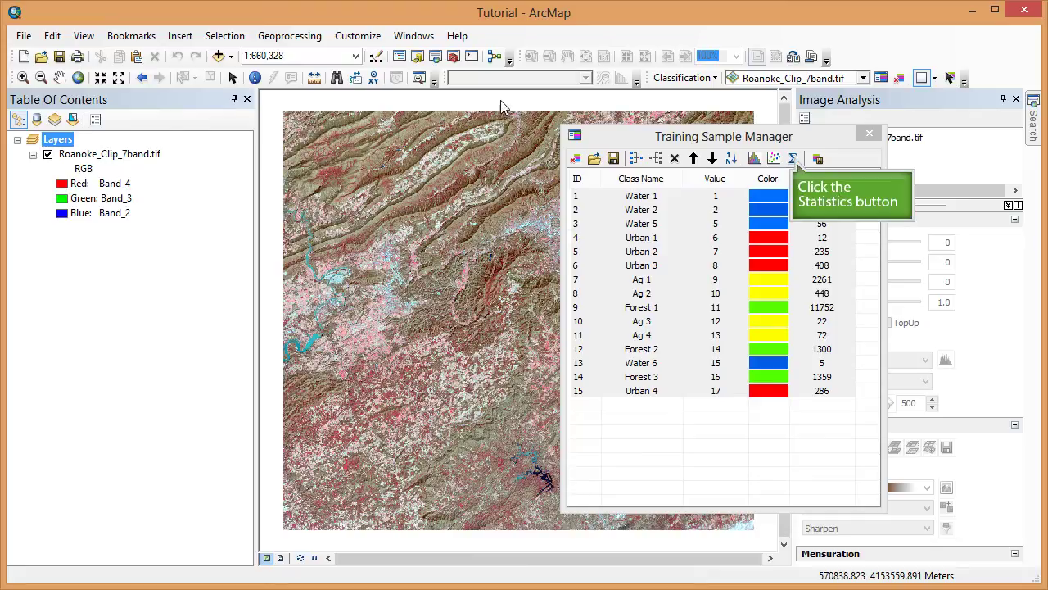
click(793, 159)
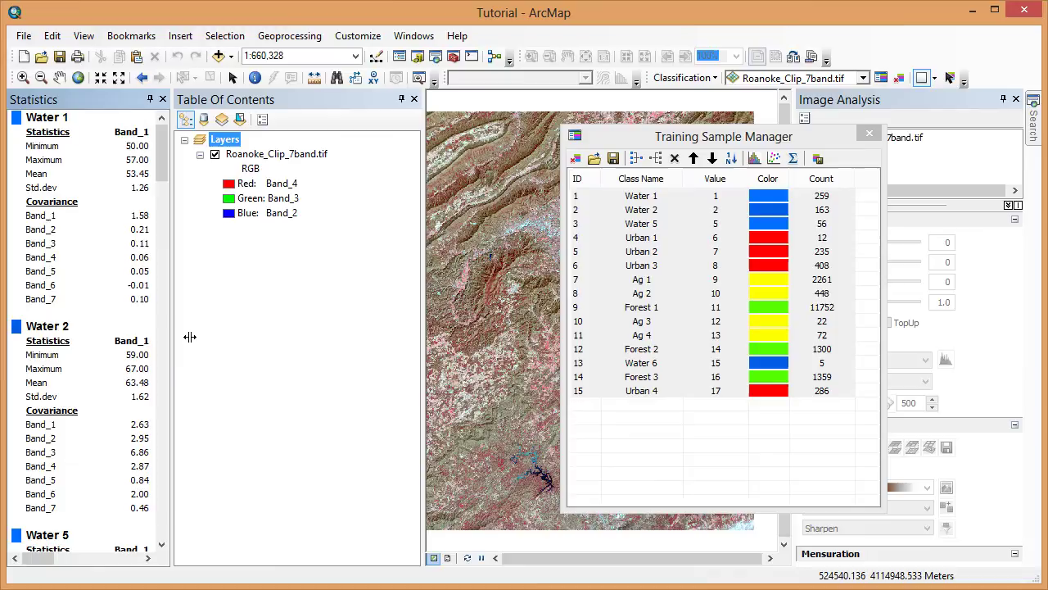
drag(172, 420, 329, 427)
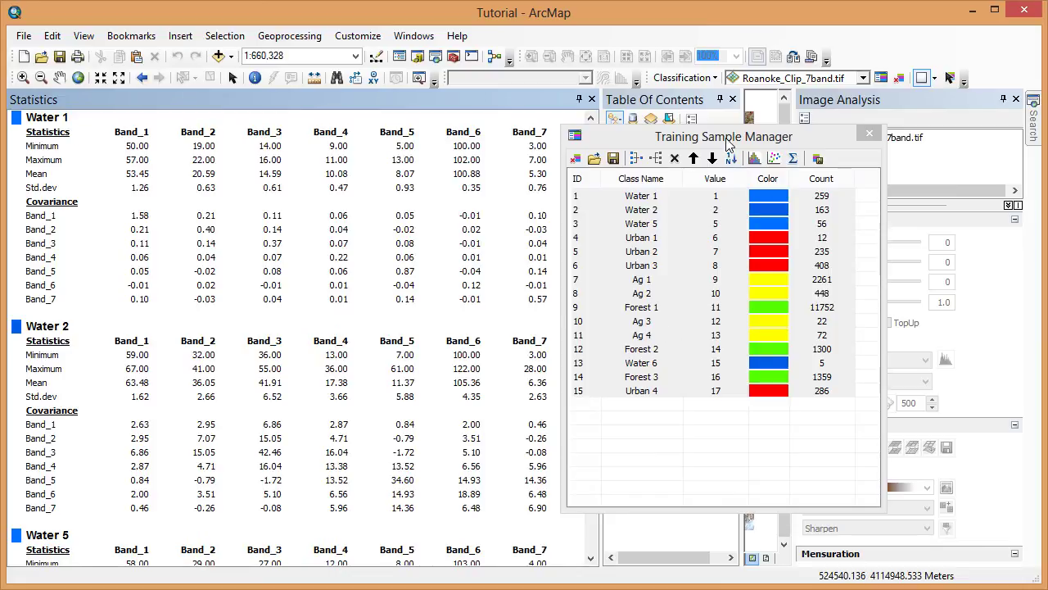
drag(730, 146, 810, 145)
scroll(586, 168, down, 2)
drag(586, 168, 591, 238)
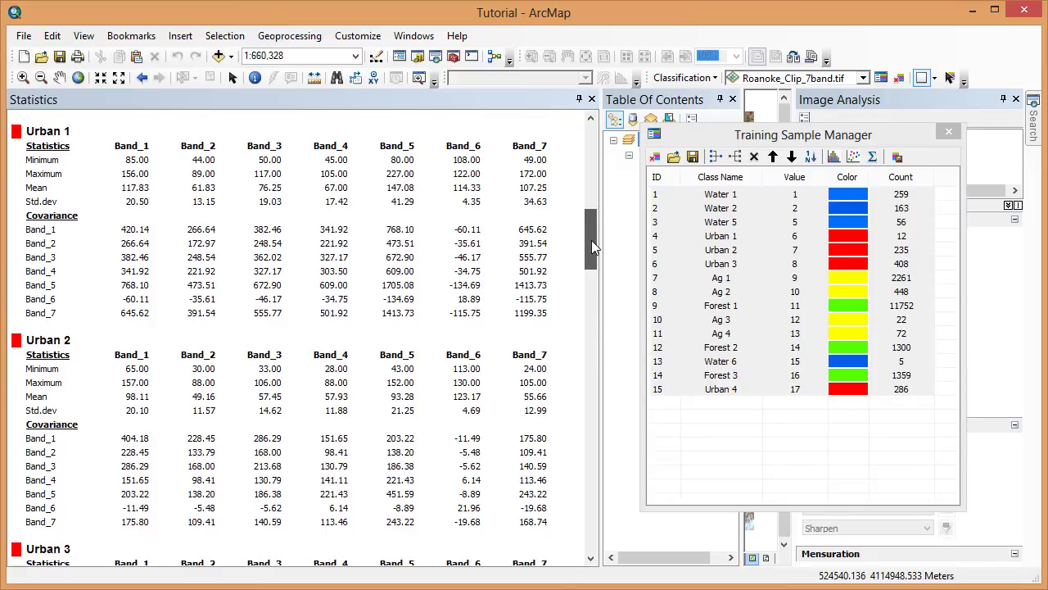
drag(592, 240, 615, 538)
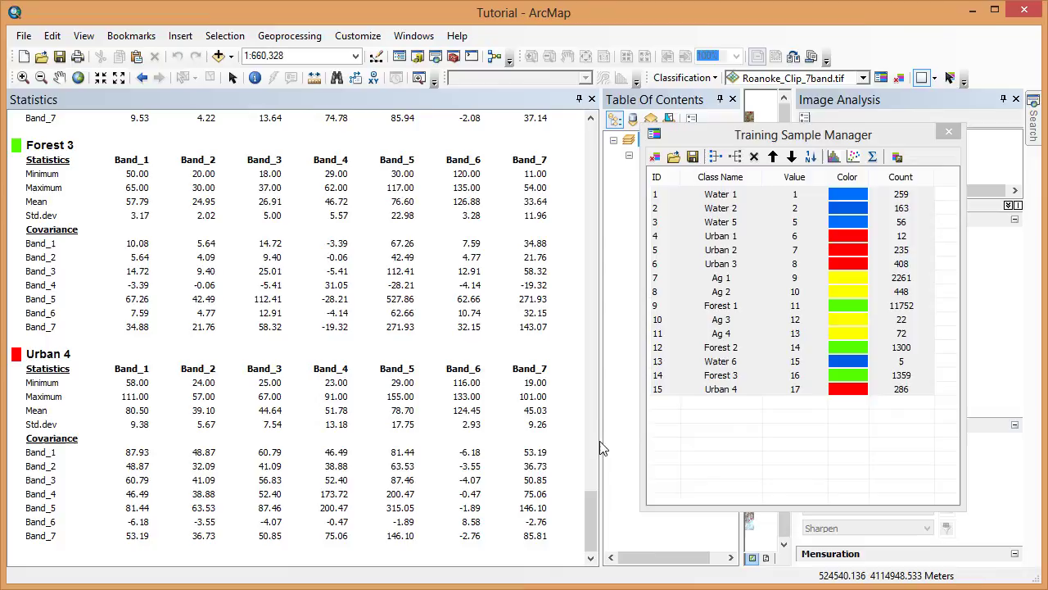
- Save the training samples as a signature file and close the Training Sample Manager
click(593, 99)
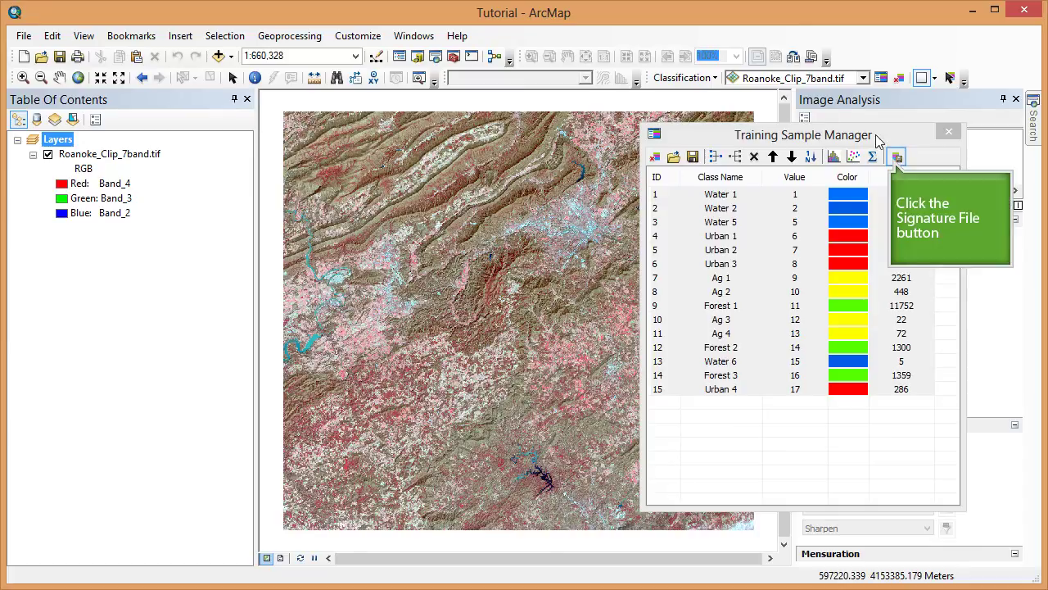
click(894, 157)
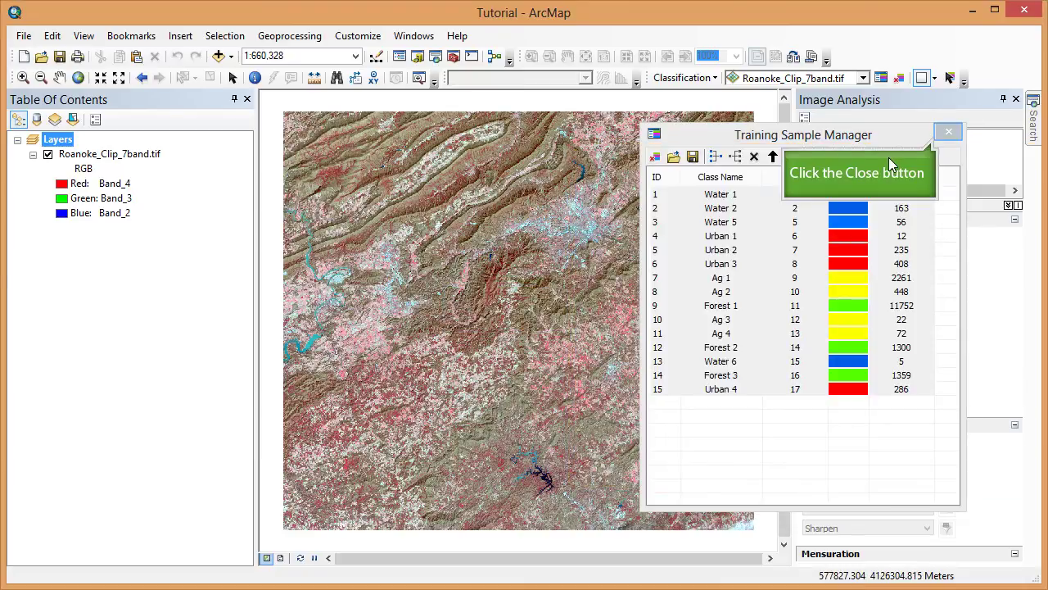
click(949, 132)
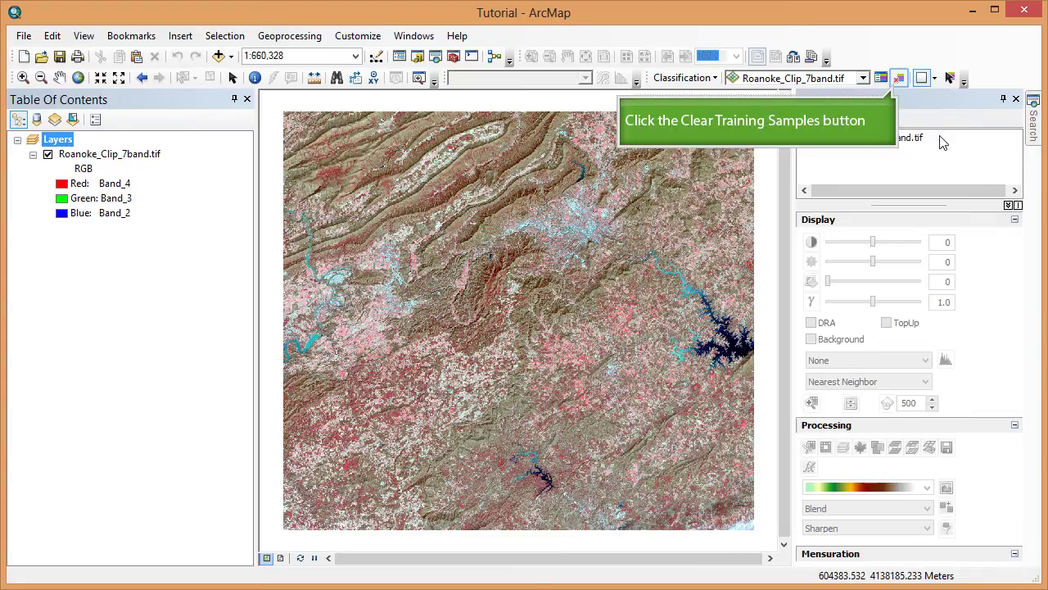
- Clear the training samples from the image and launch Maximum Likelihood Classification
click(899, 80)
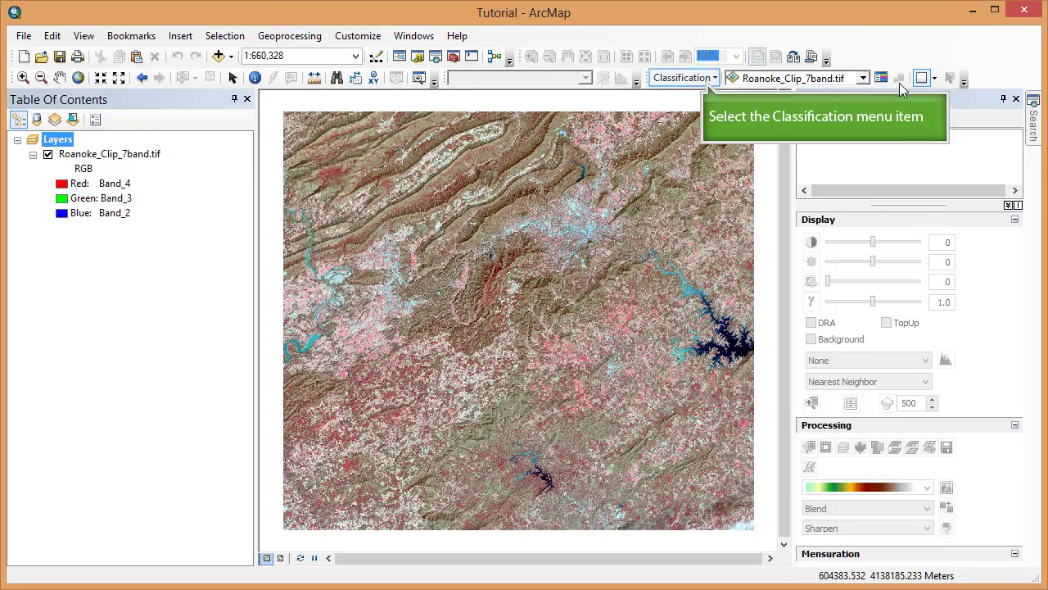
click(702, 80)
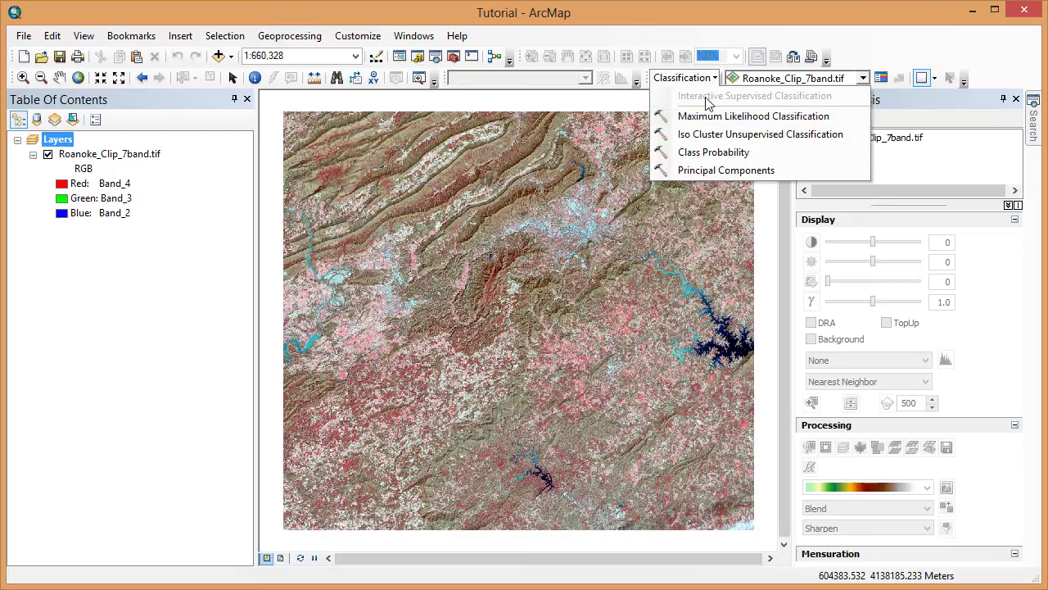
click(708, 118)
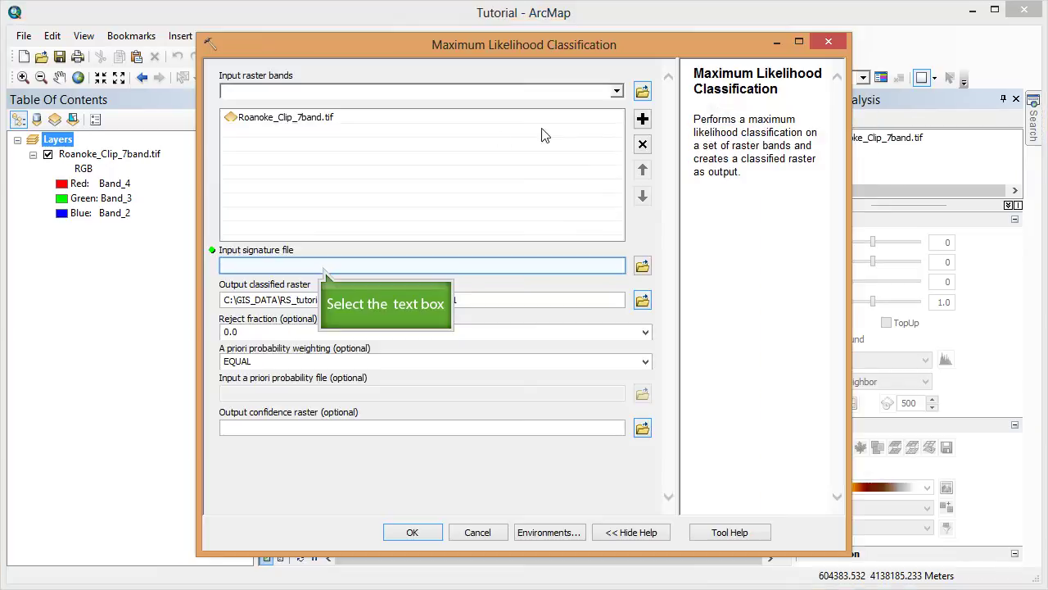
- Classify with roanoke_clip_7band.gsg as the signature file to produce MLClass_Roan1
click(320, 268)
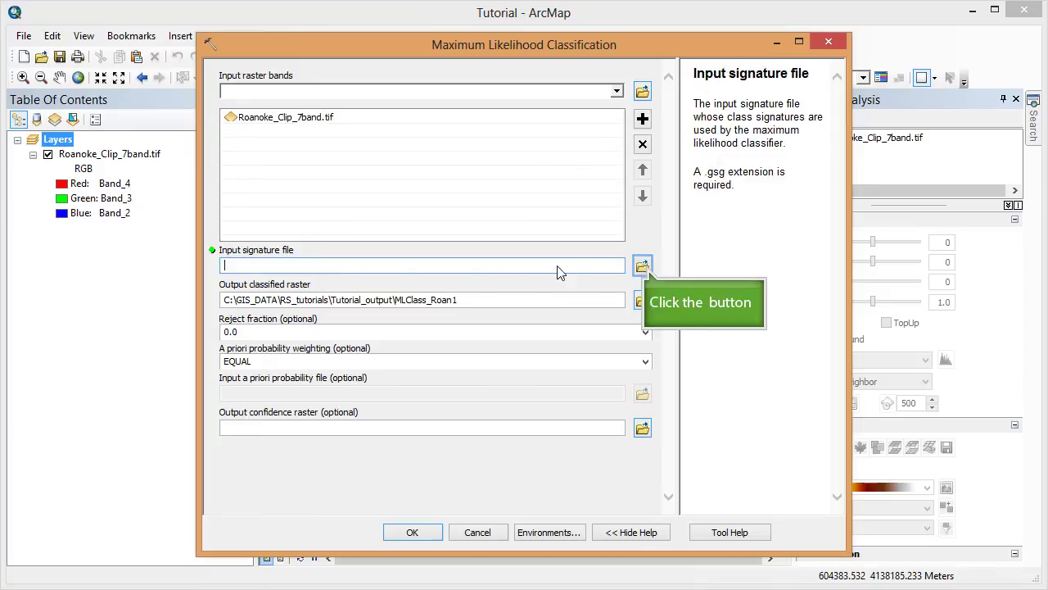
click(643, 268)
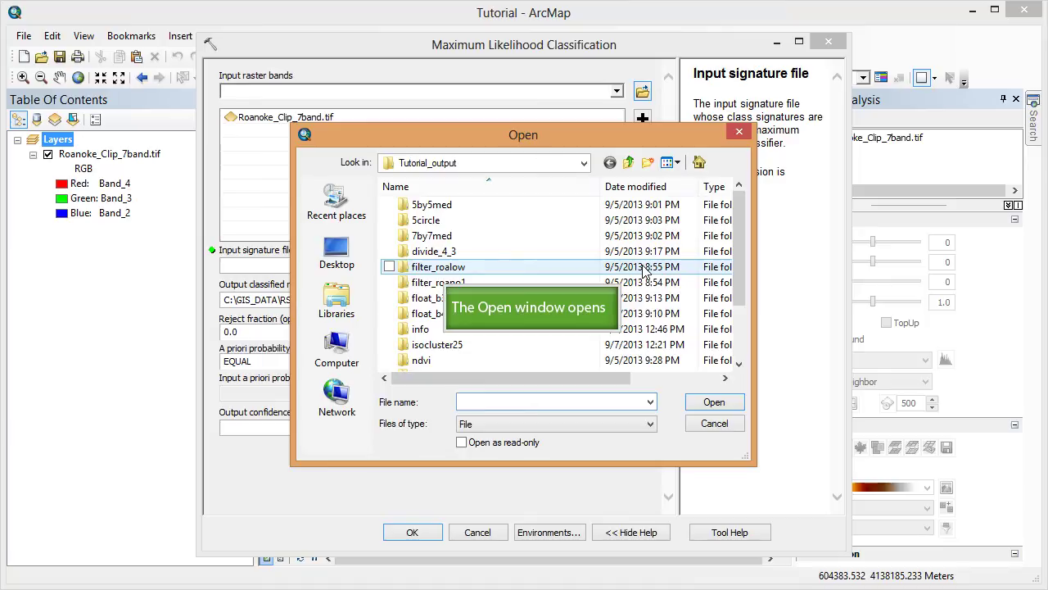
scroll(645, 270, down, 2)
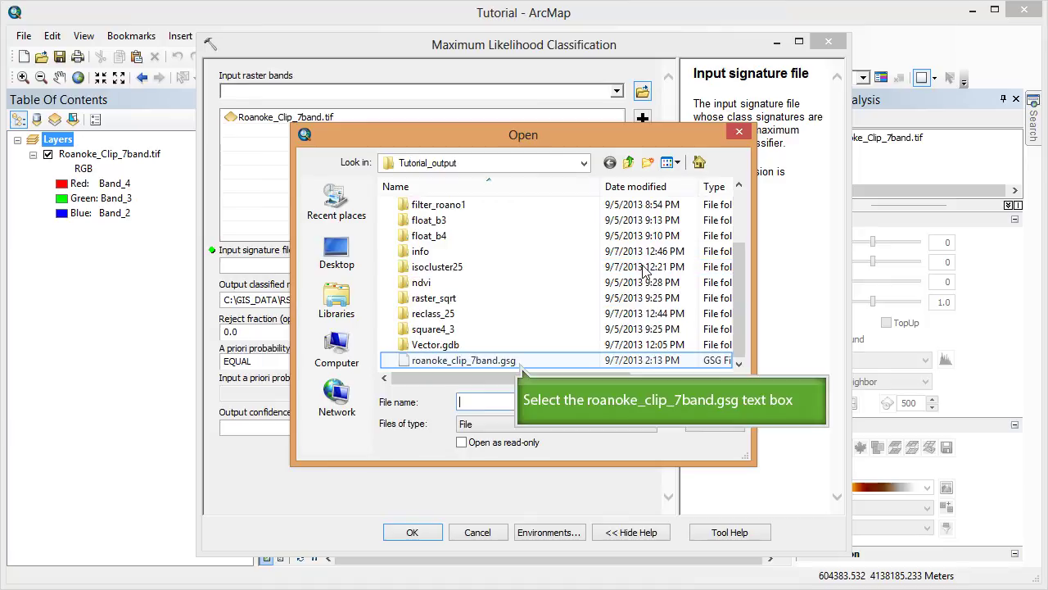
click(514, 362)
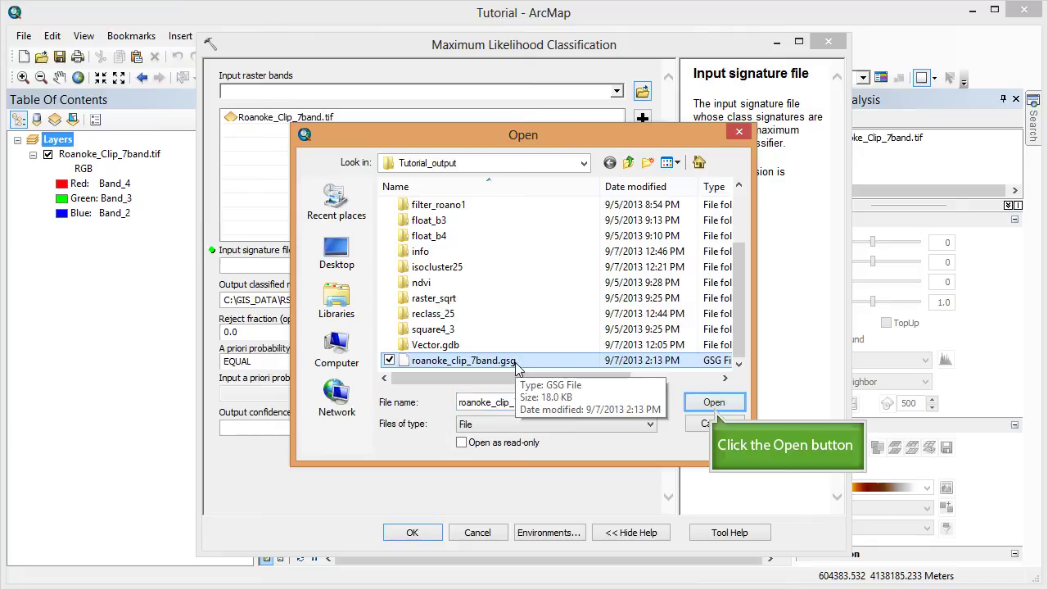
click(712, 406)
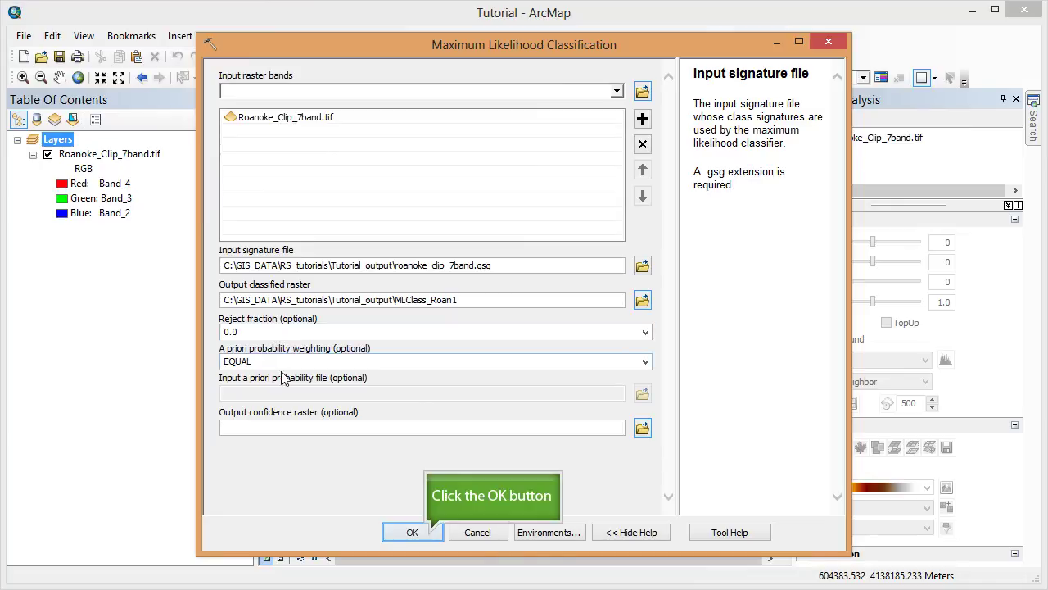
click(422, 533)
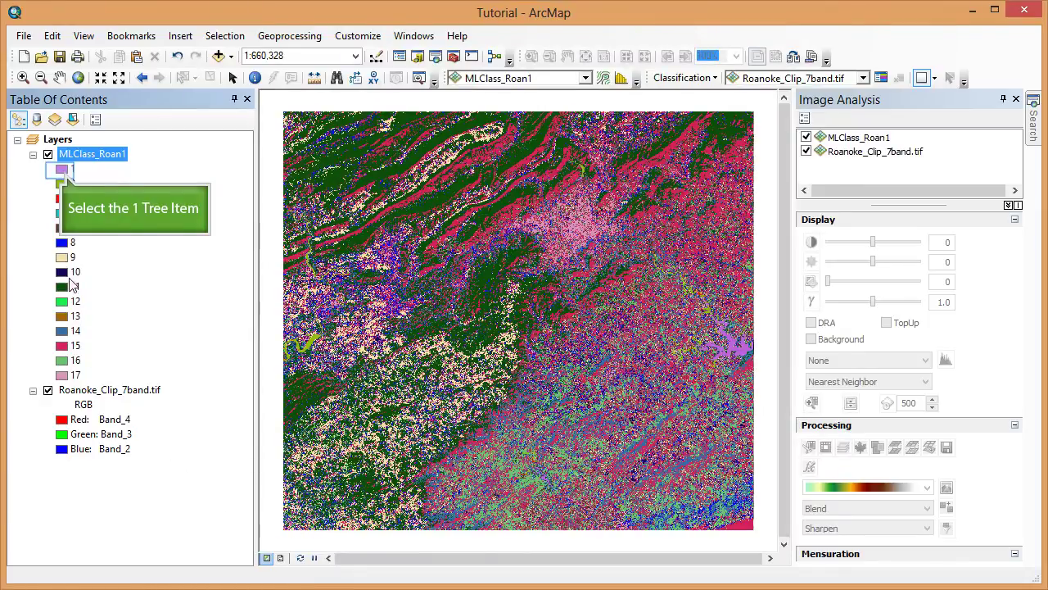
- Recolour class 1 of the classified raster light blue, then select class 2 for recolouring
click(62, 172)
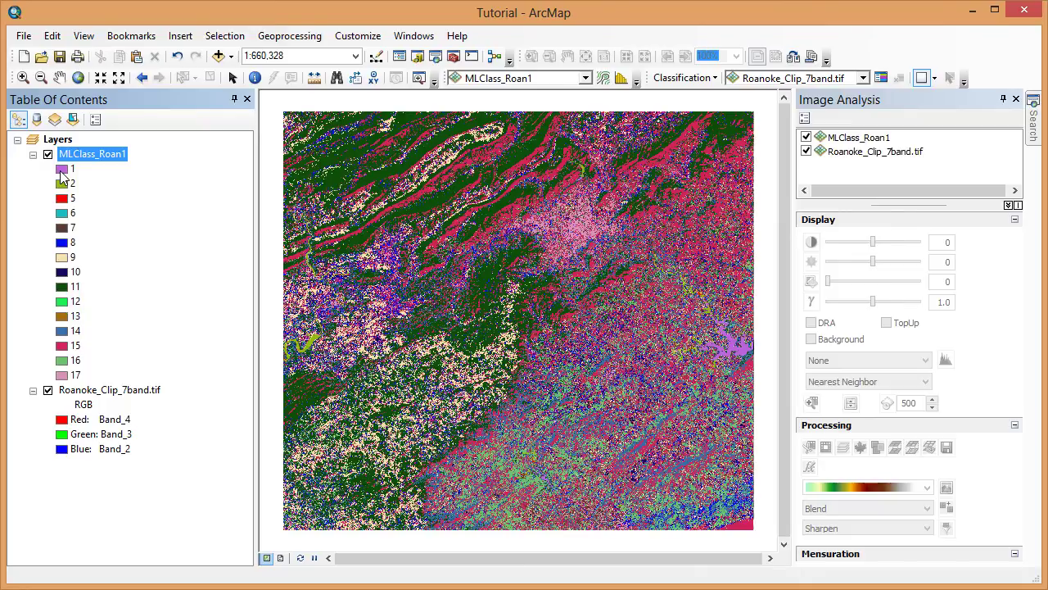
click(62, 172)
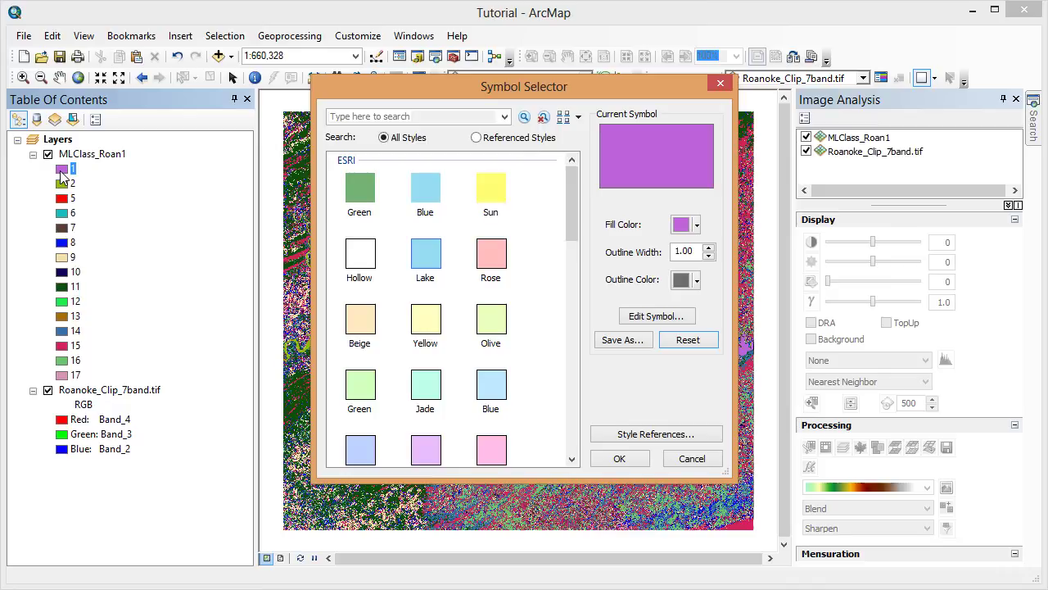
click(425, 188)
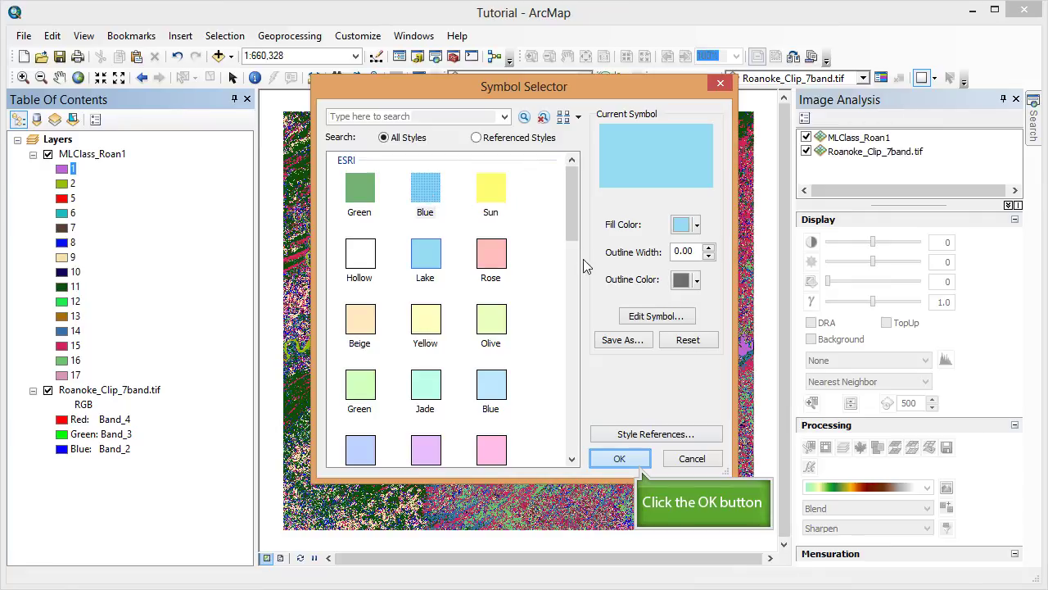
click(619, 458)
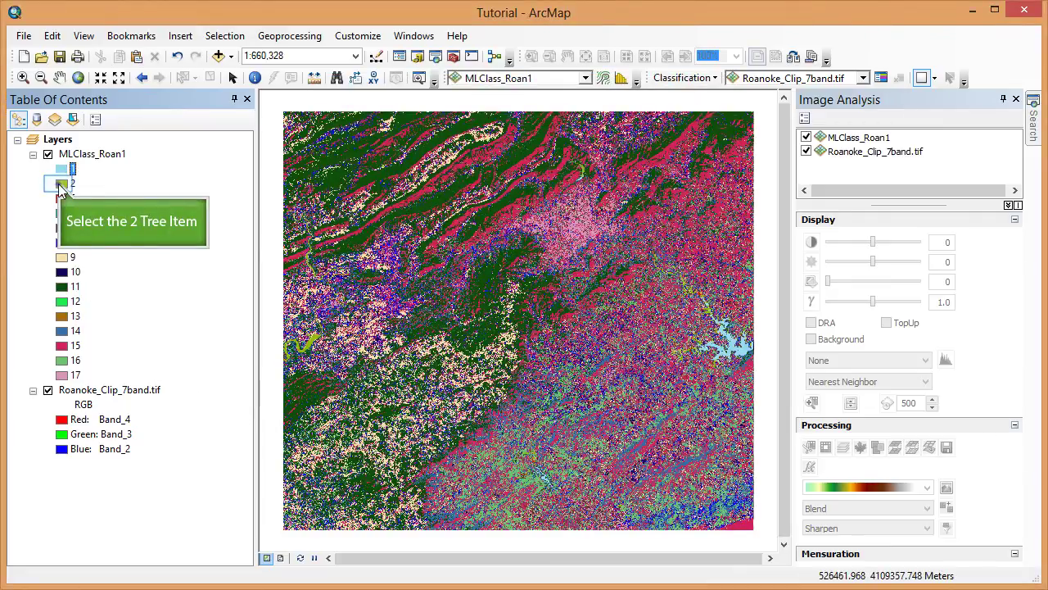
click(61, 186)
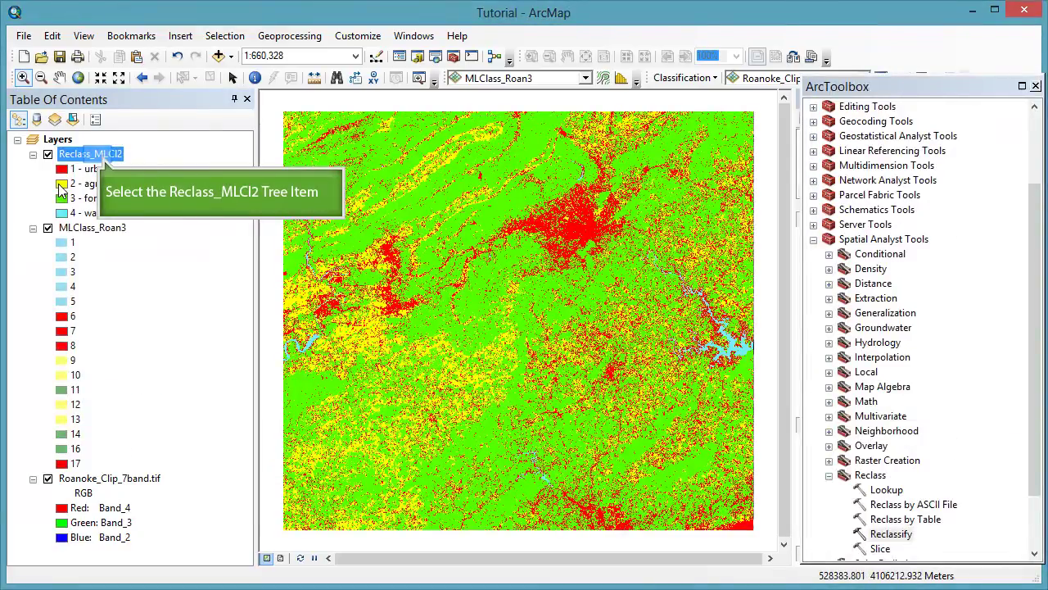
- Open Reclass_MLCl2's attribute table to view COUNT and PER_AREA for the four classes
click(97, 154)
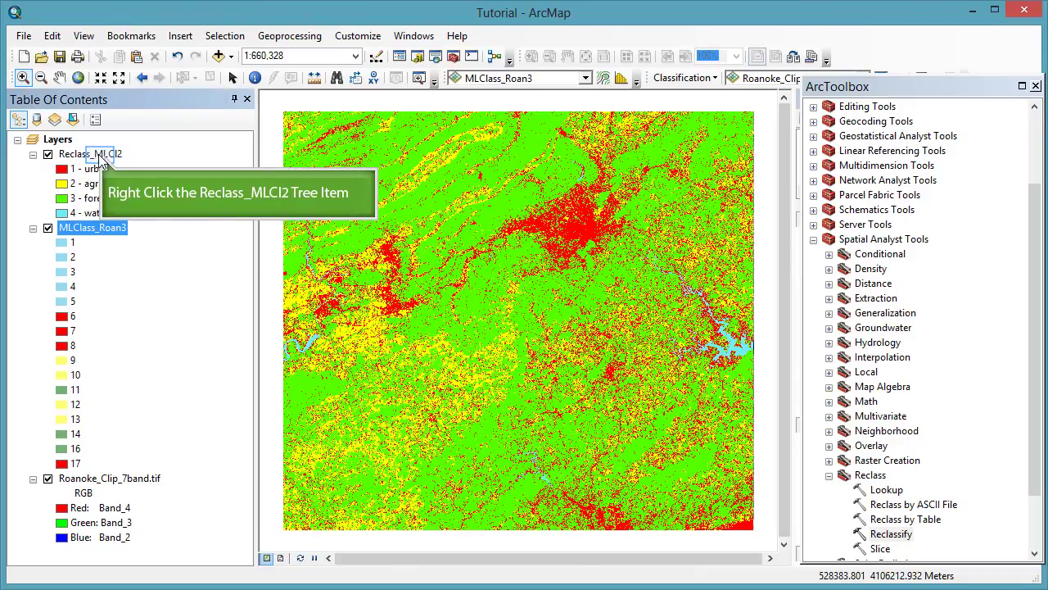
right_click(99, 158)
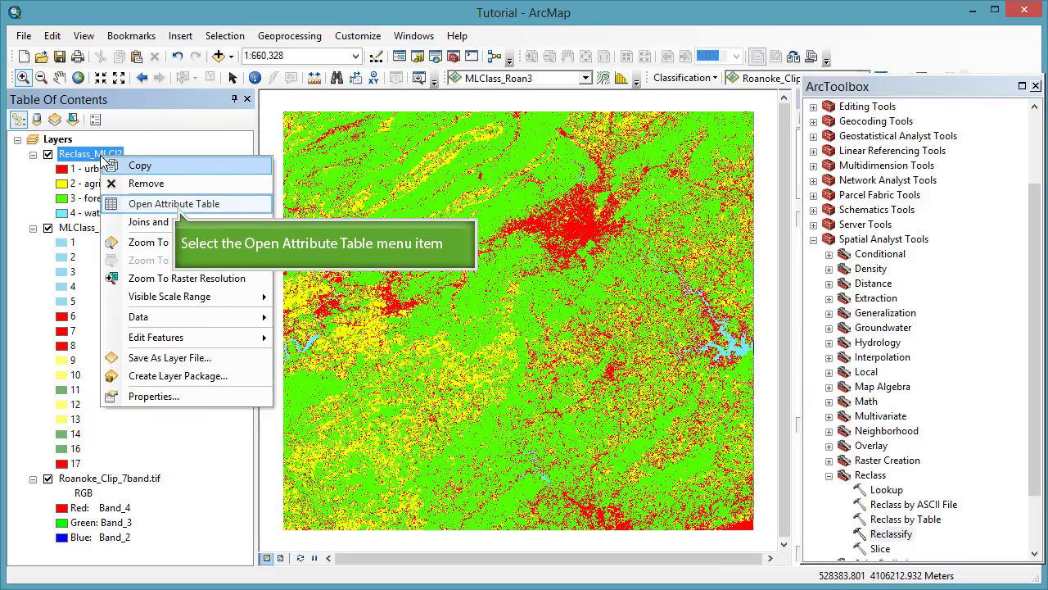
click(175, 205)
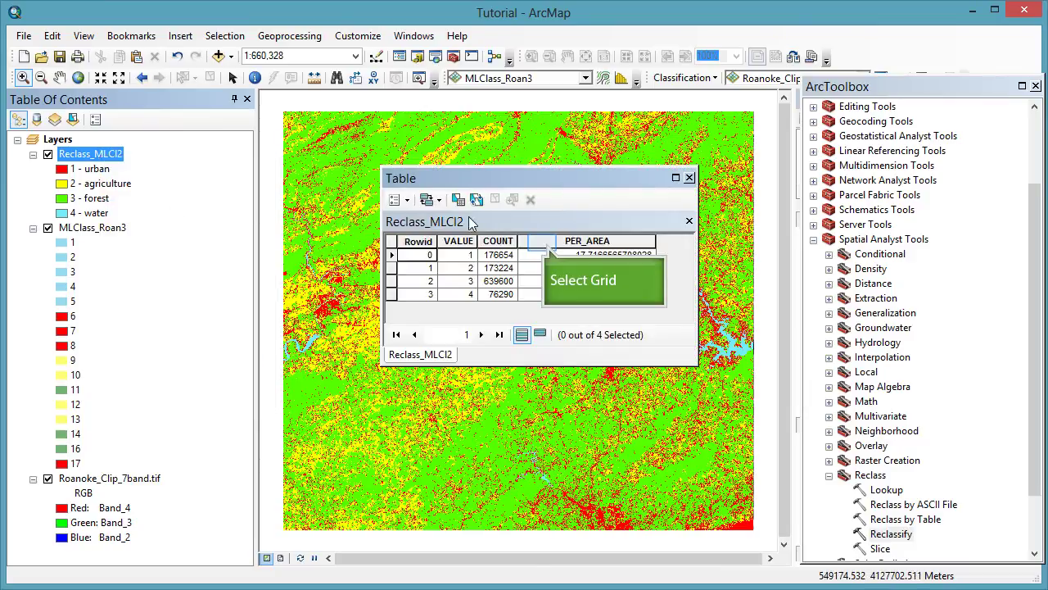